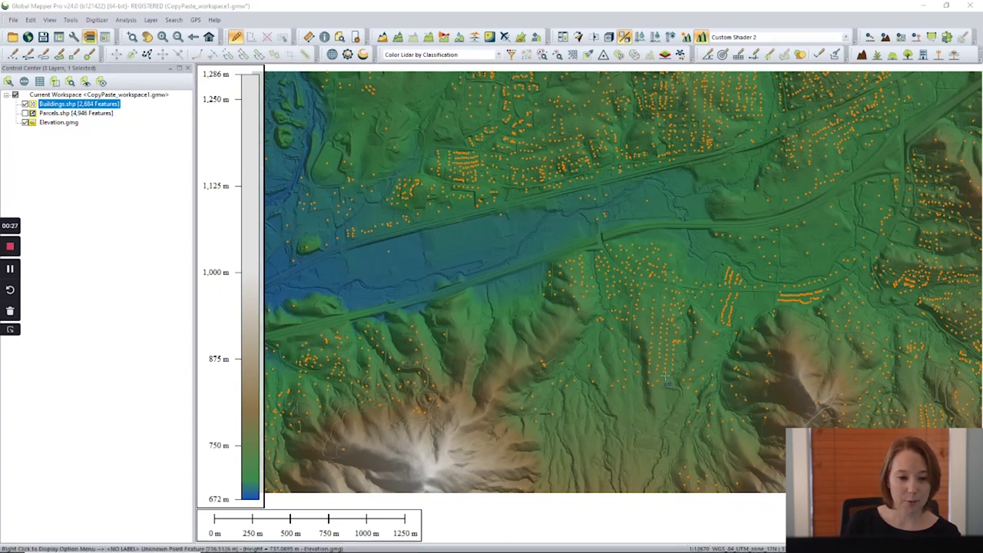
Step: Search the vector data with the query %ELEVATION% < 700 and list the matching buildings
drag(659, 353, 653, 362)
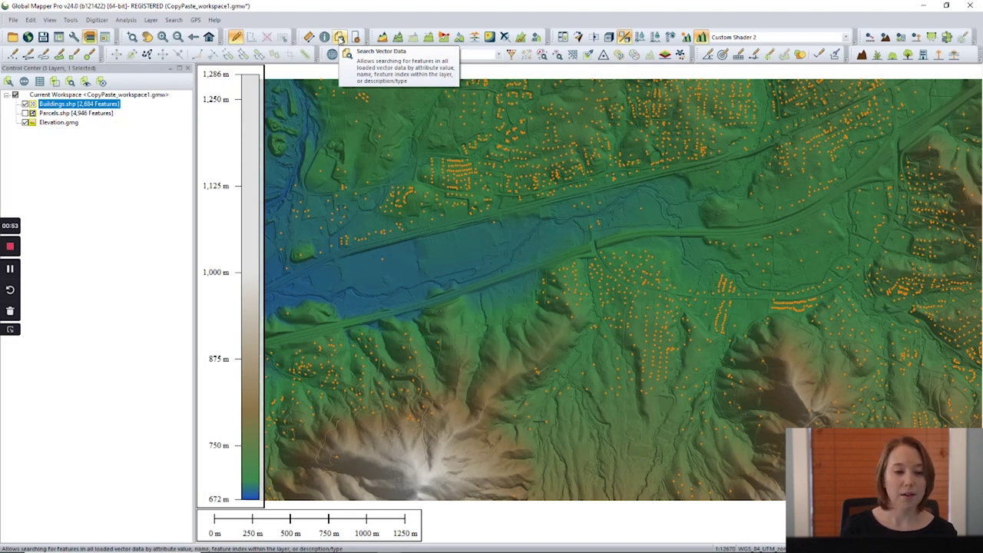
click(341, 39)
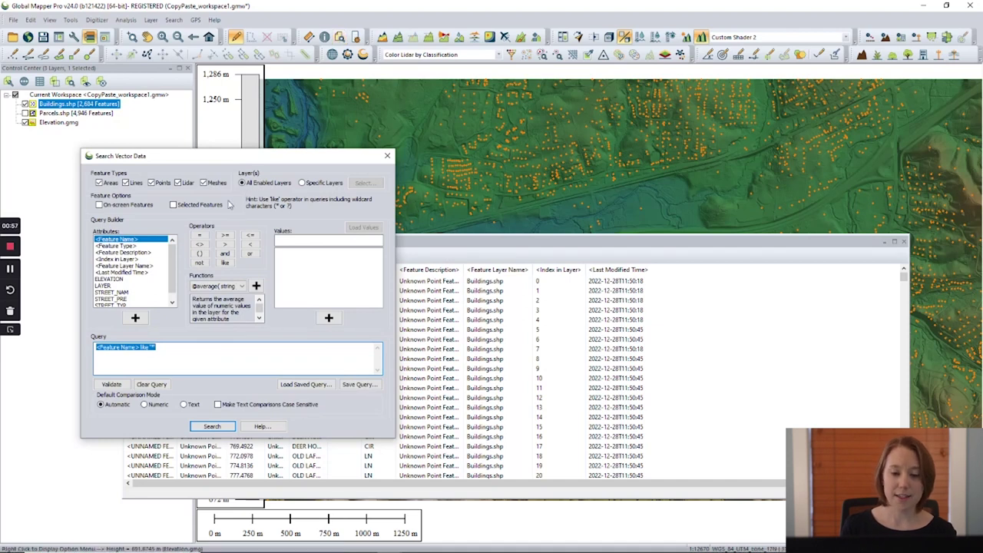
click(121, 279)
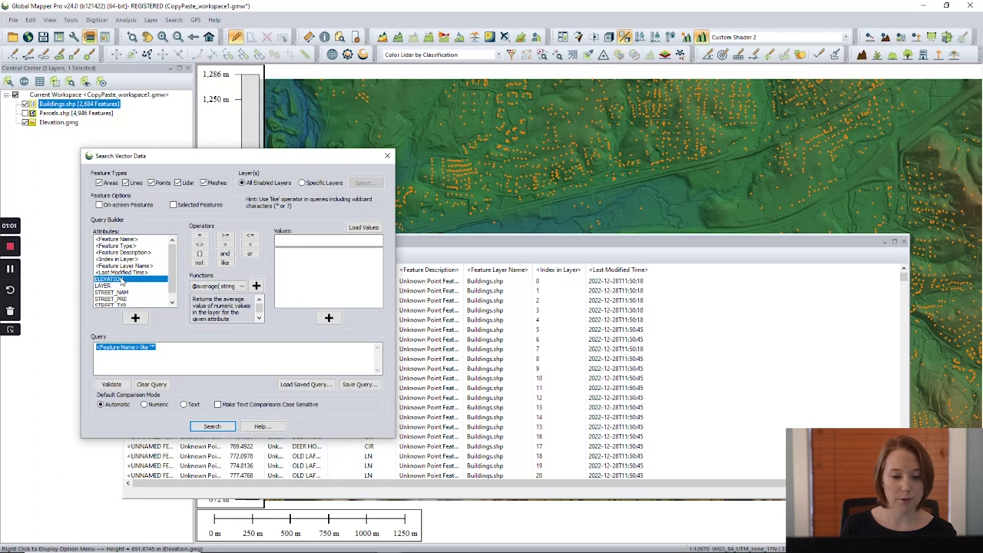
click(364, 227)
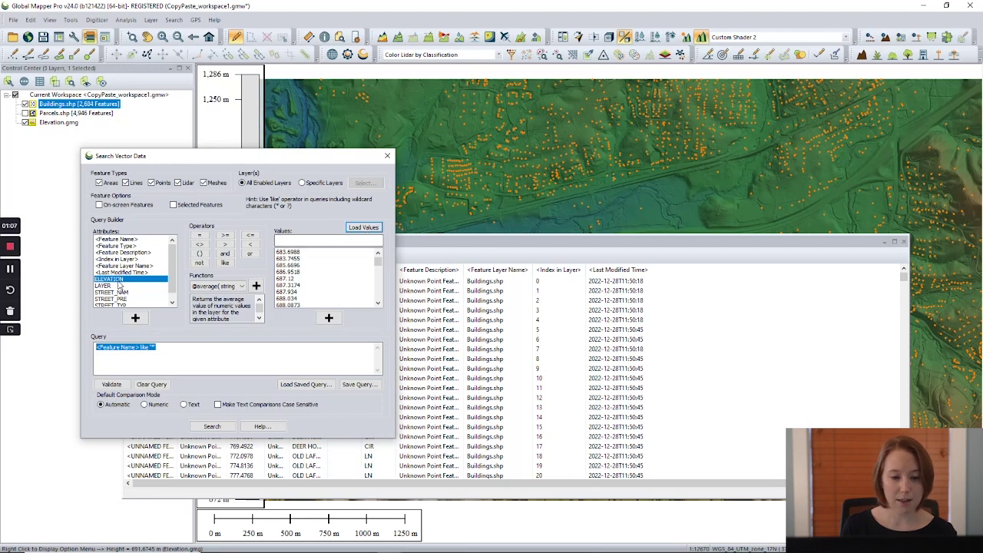
key(Return)
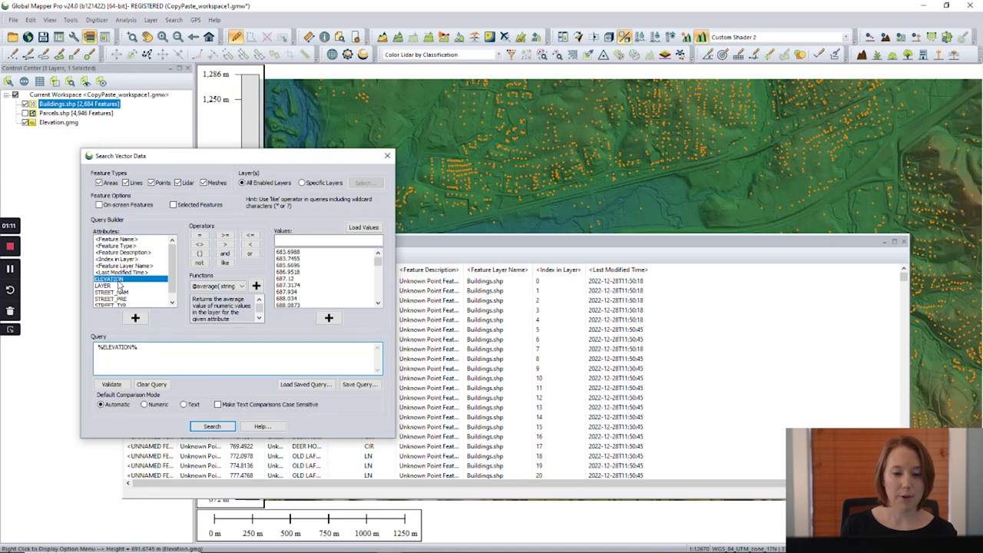
click(250, 244)
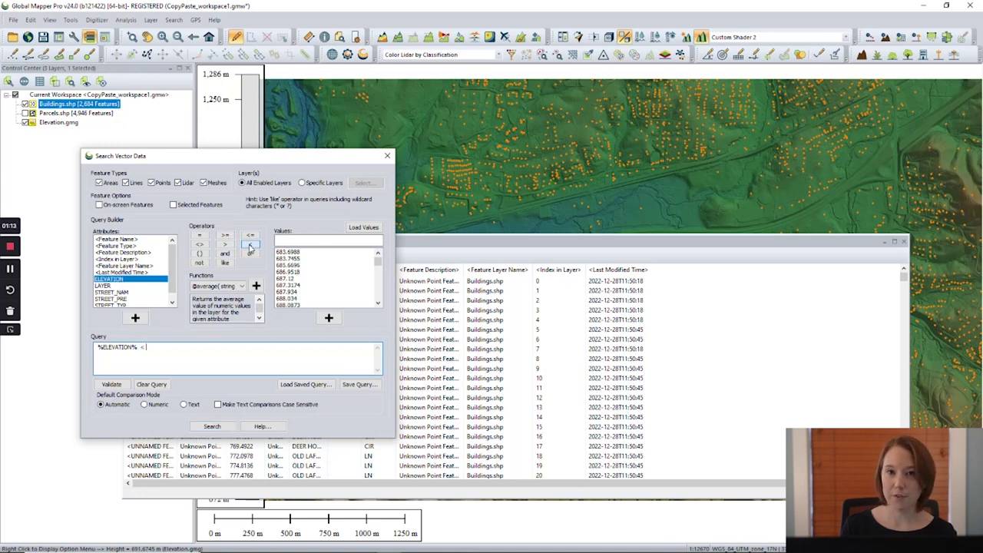
text(700)
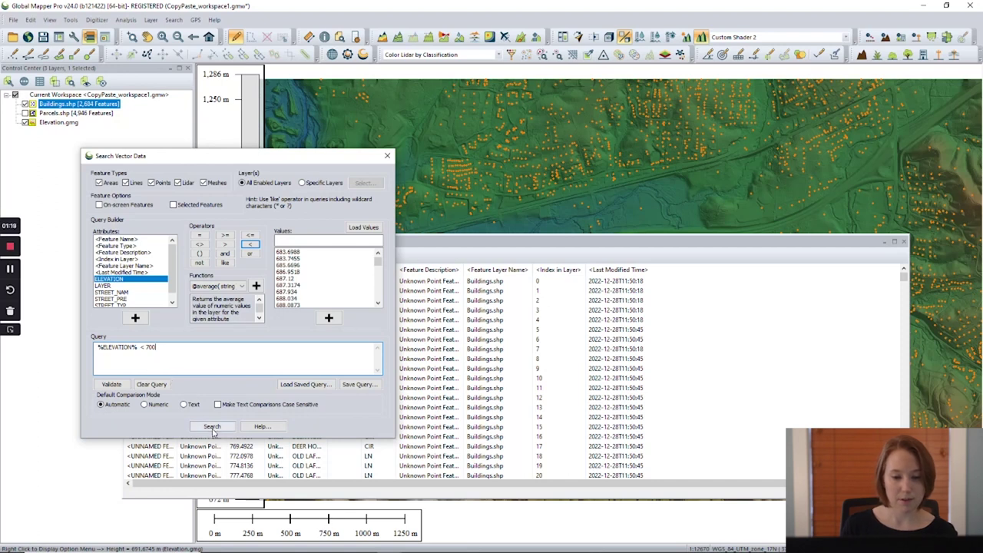
click(211, 427)
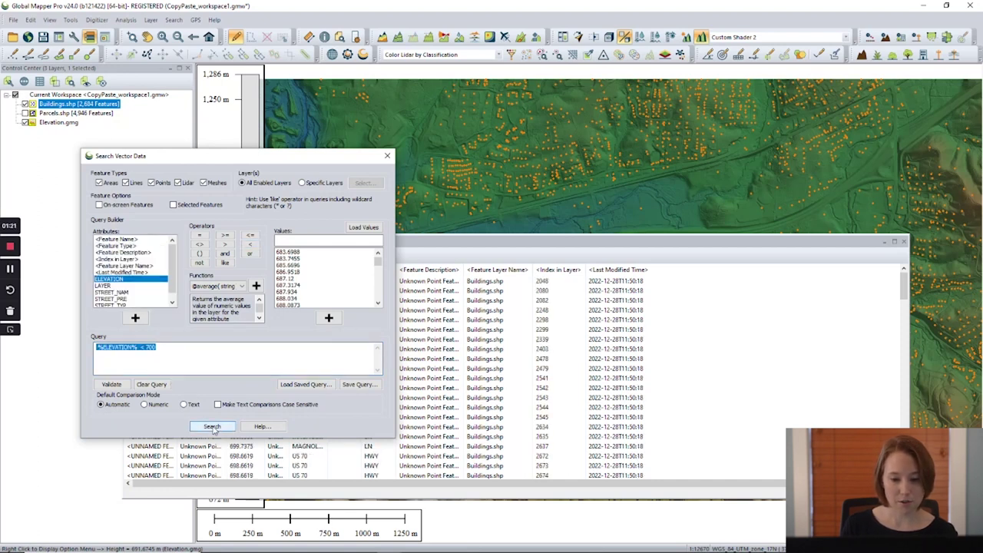
click(387, 157)
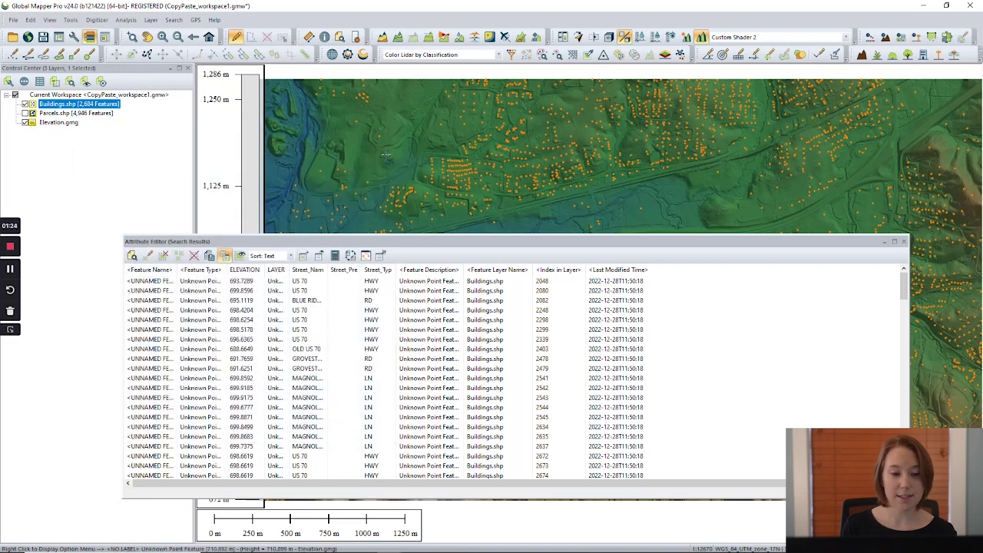
Step: Select all 146 buildings found below 700 and close the results table
click(177, 257)
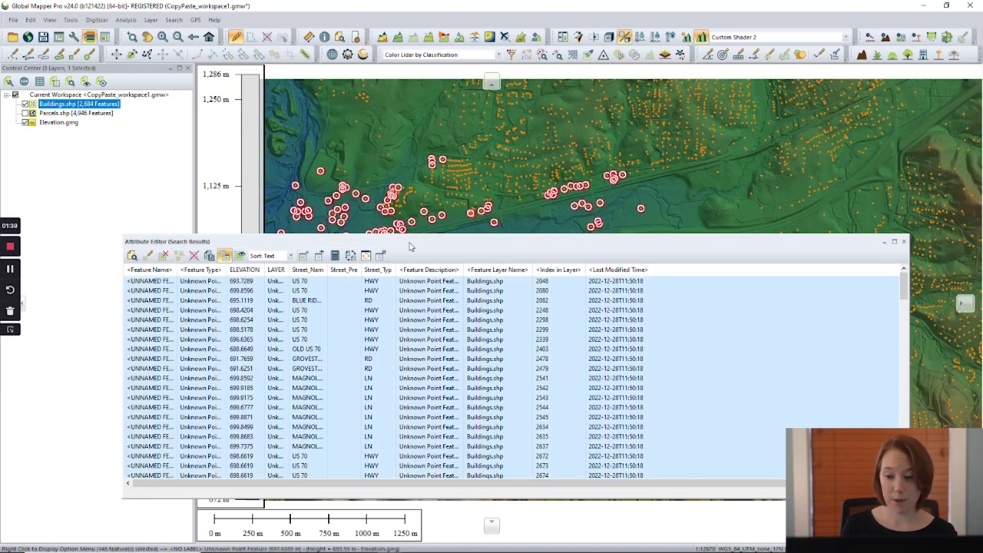
drag(410, 244, 376, 371)
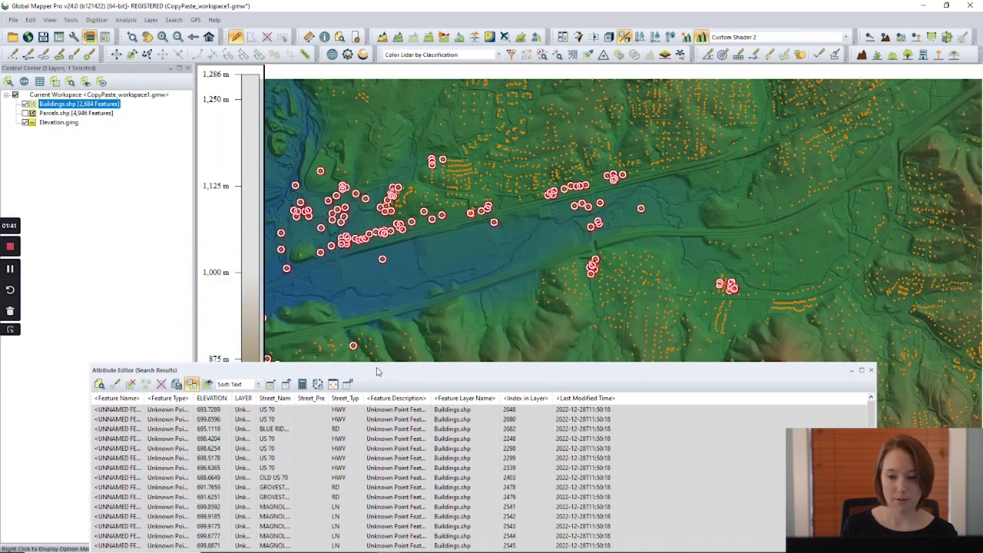
click(870, 369)
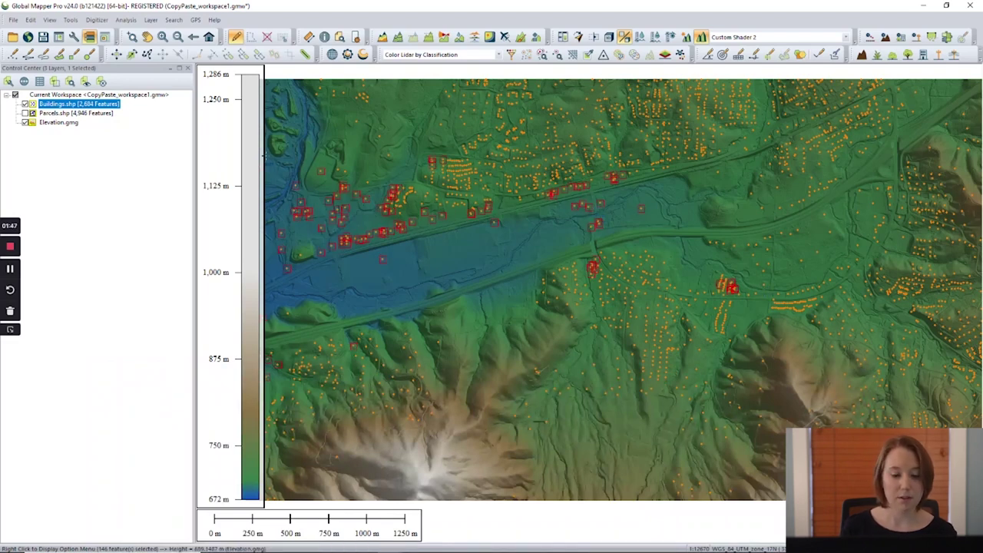
click(31, 20)
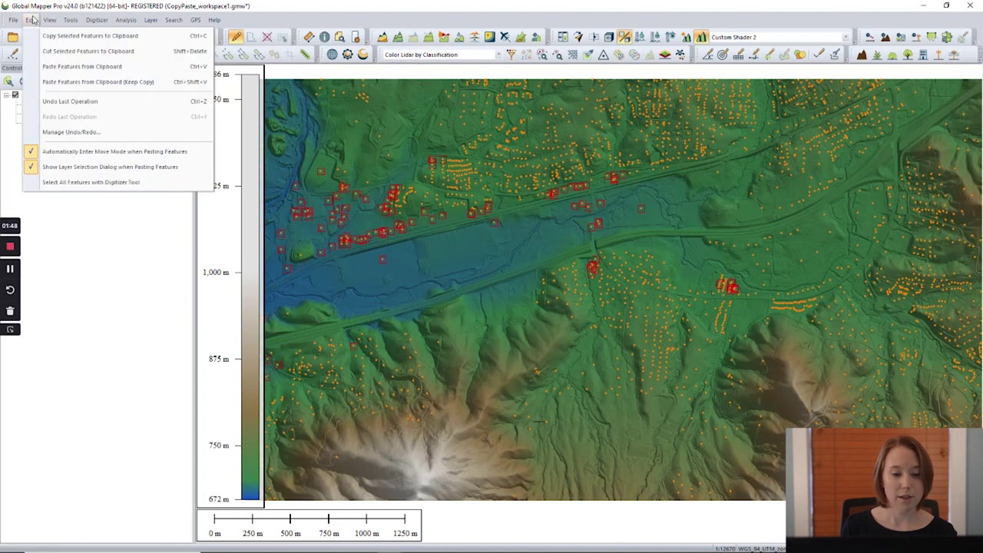
Step: Copy the selected buildings to the clipboard and start pasting them, showing the paste-layer choices
click(160, 39)
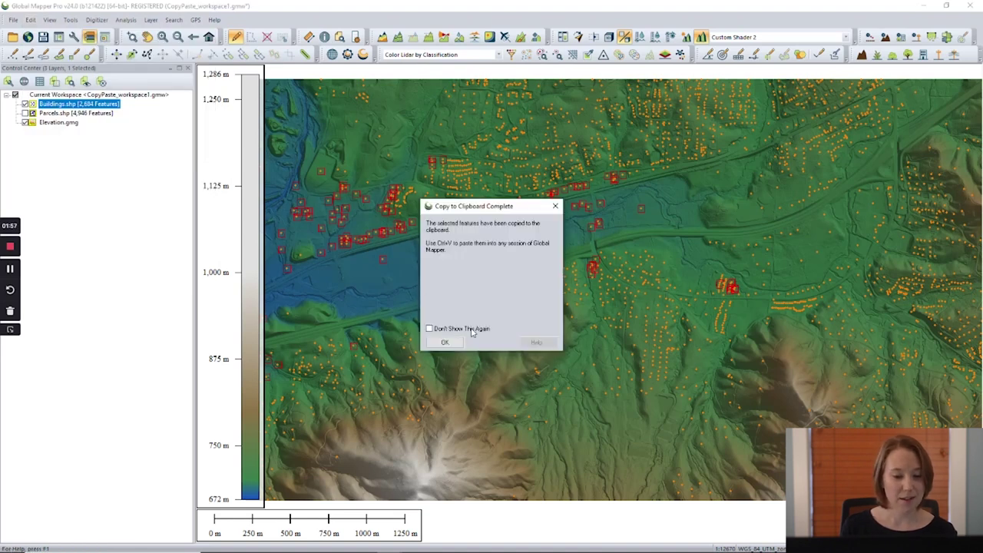
click(445, 343)
click(30, 19)
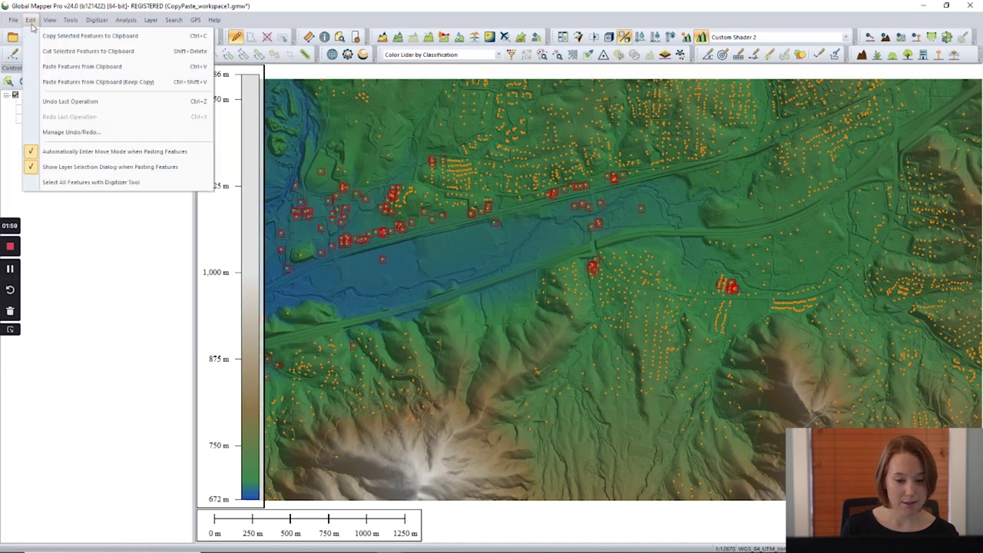
click(59, 67)
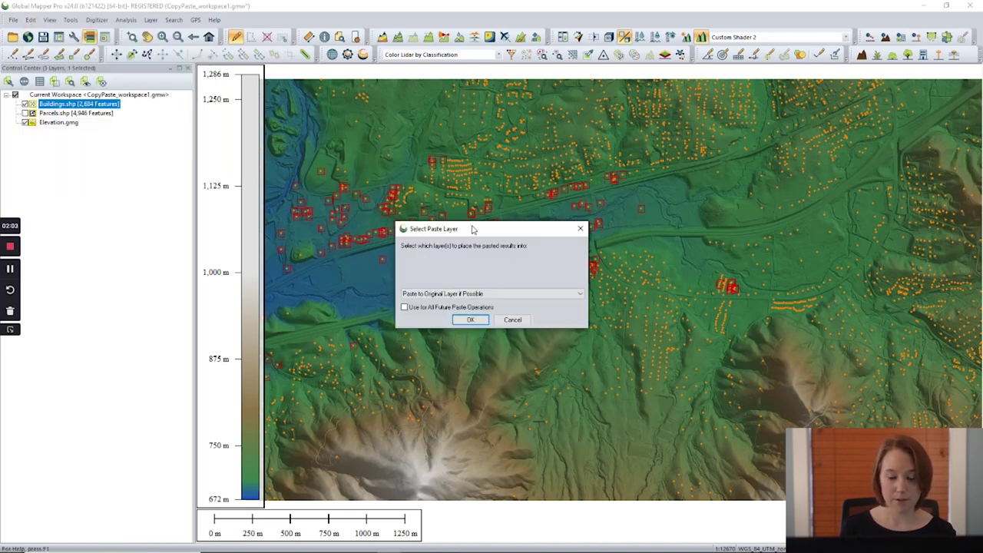
click(495, 293)
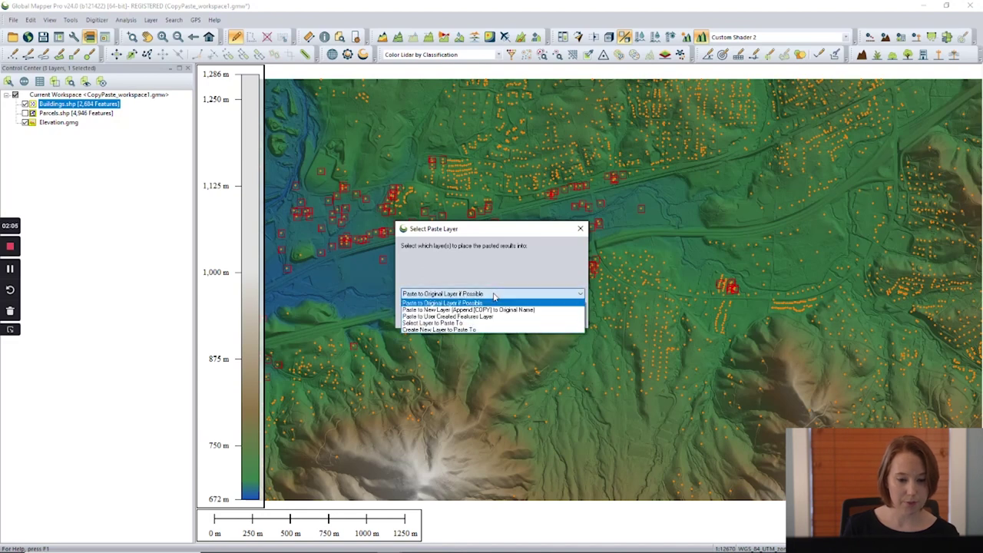
Step: Paste the buildings into a new layer named Buildings under 700m
click(449, 330)
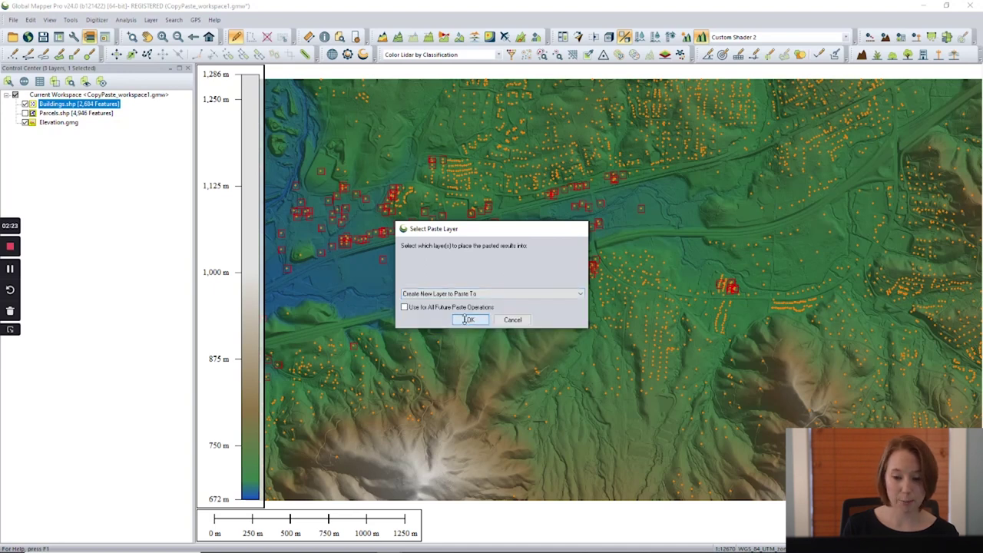
click(463, 317)
text(Buildings under 700m)
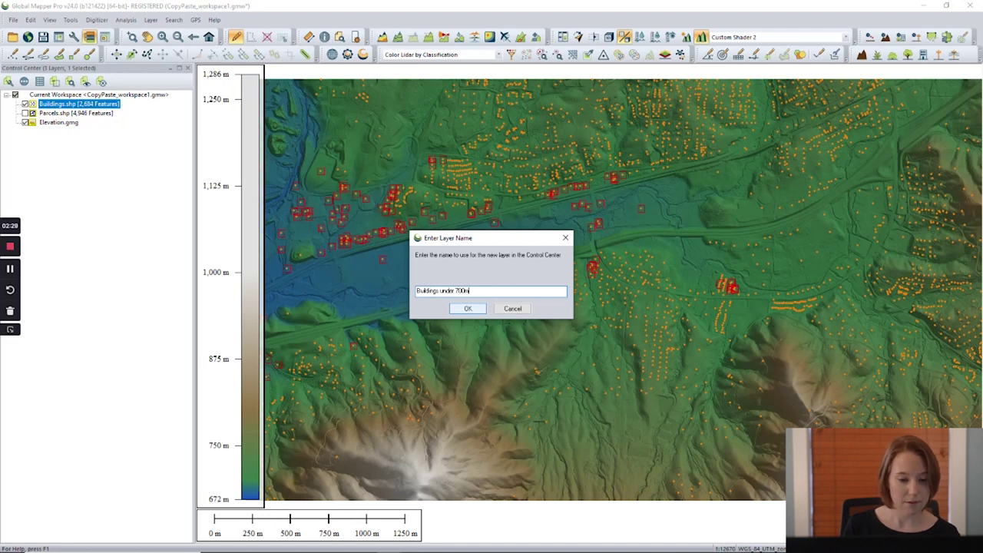
click(466, 311)
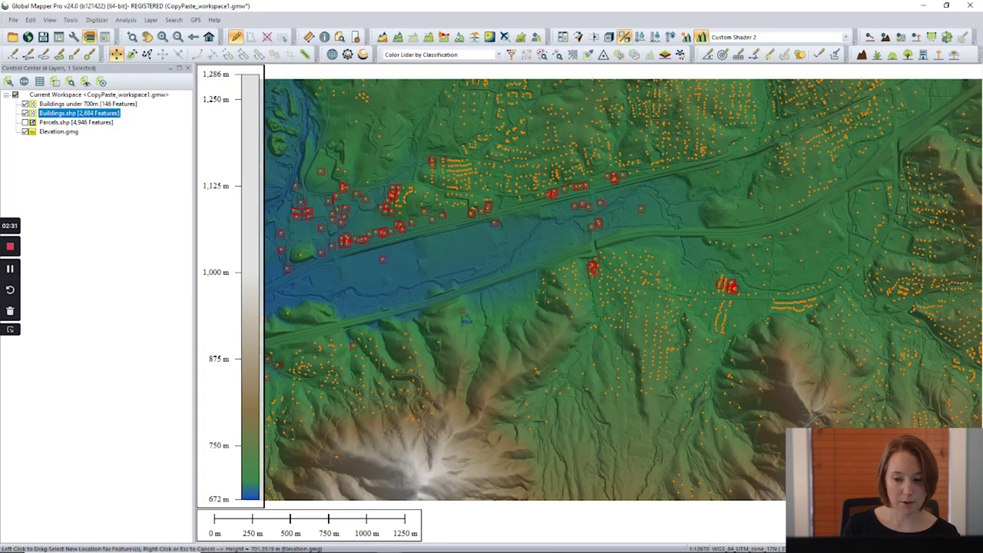
Step: Hide Buildings.shp and copy all 146 features of Buildings under 700m to the clipboard
click(25, 112)
click(25, 112)
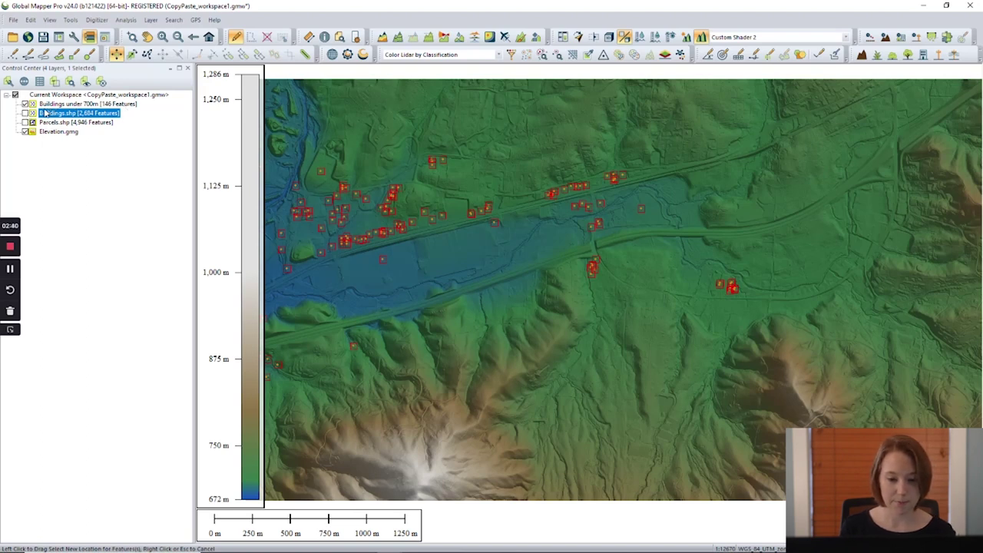
click(45, 107)
click(55, 81)
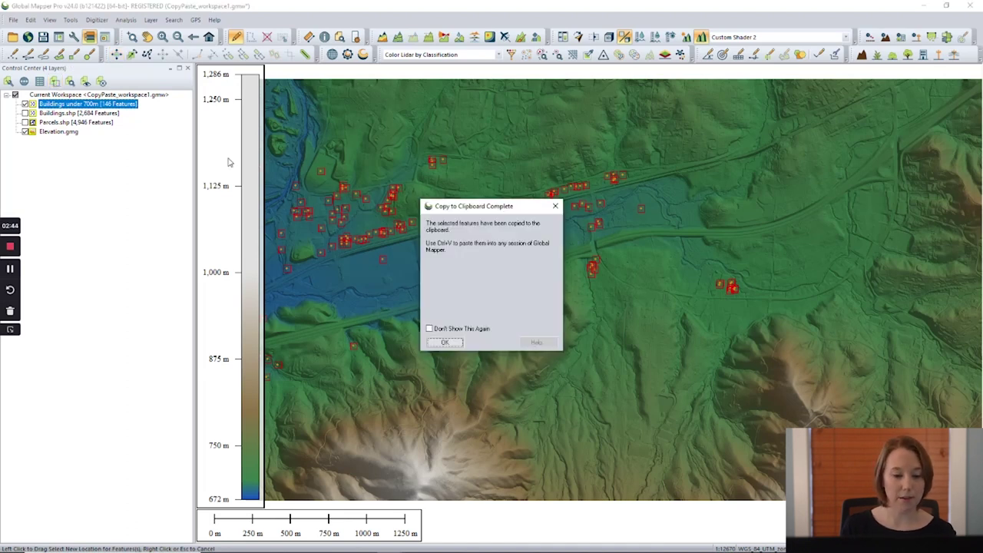
click(445, 342)
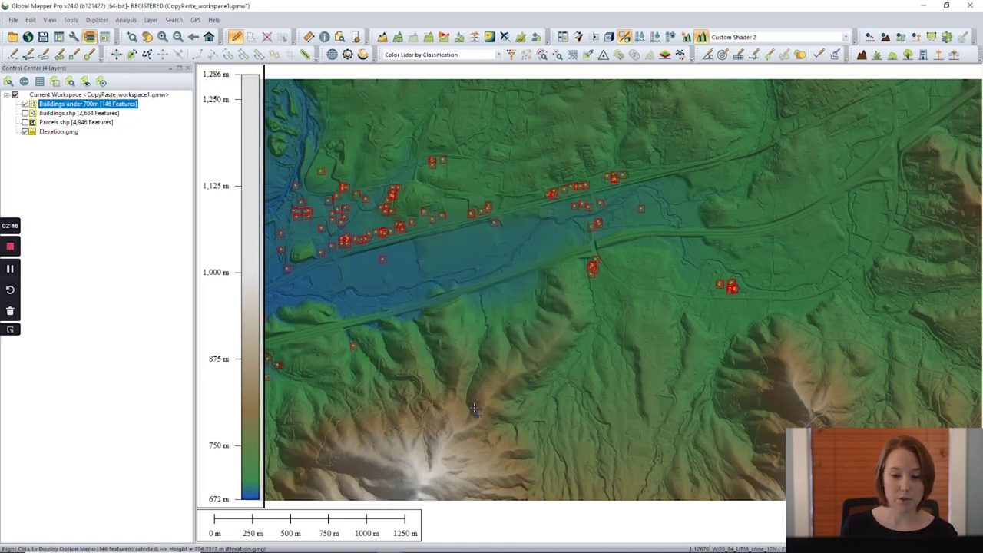
Step: Paste the 146 buildings into the second workspace, then return to the terrain workspace
mouse_move(393, 543)
click(428, 506)
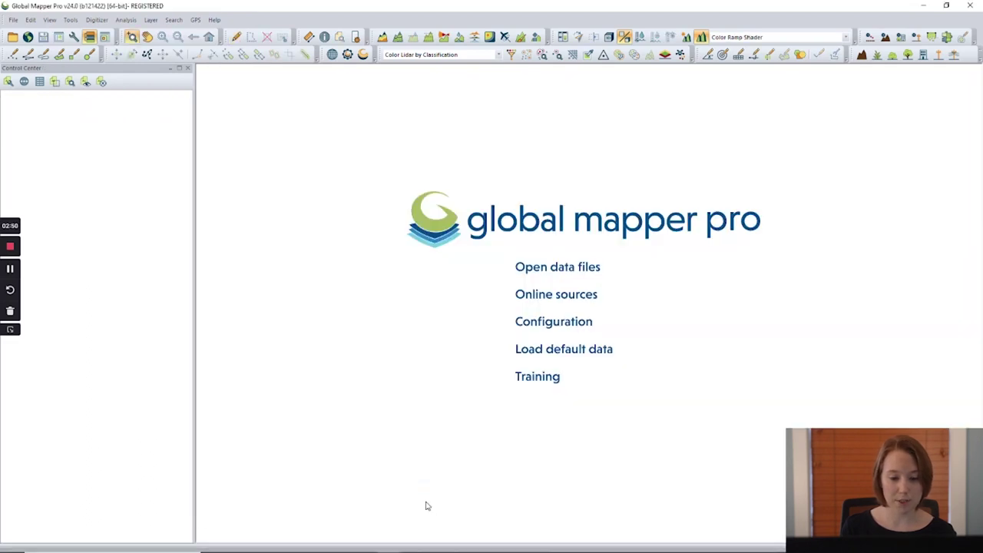
click(29, 19)
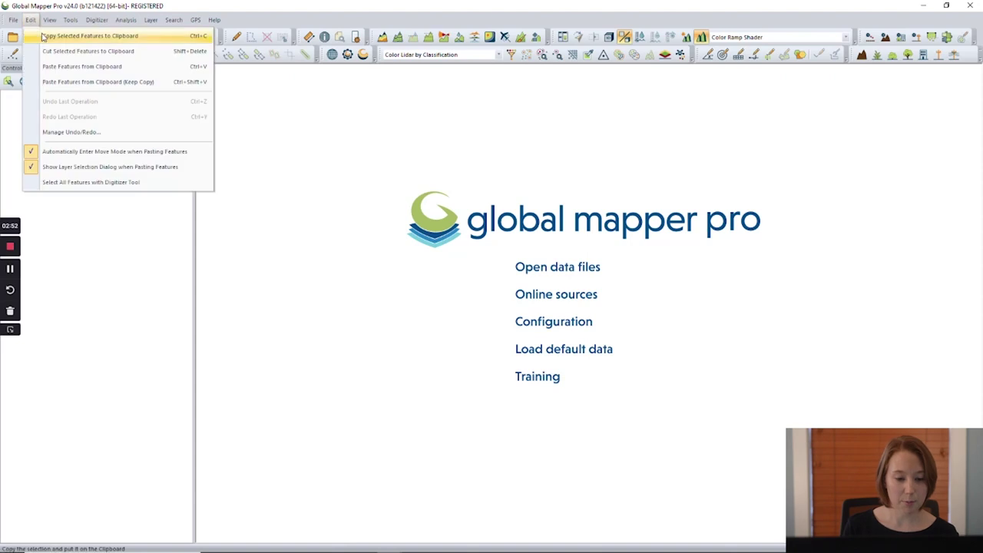
click(64, 71)
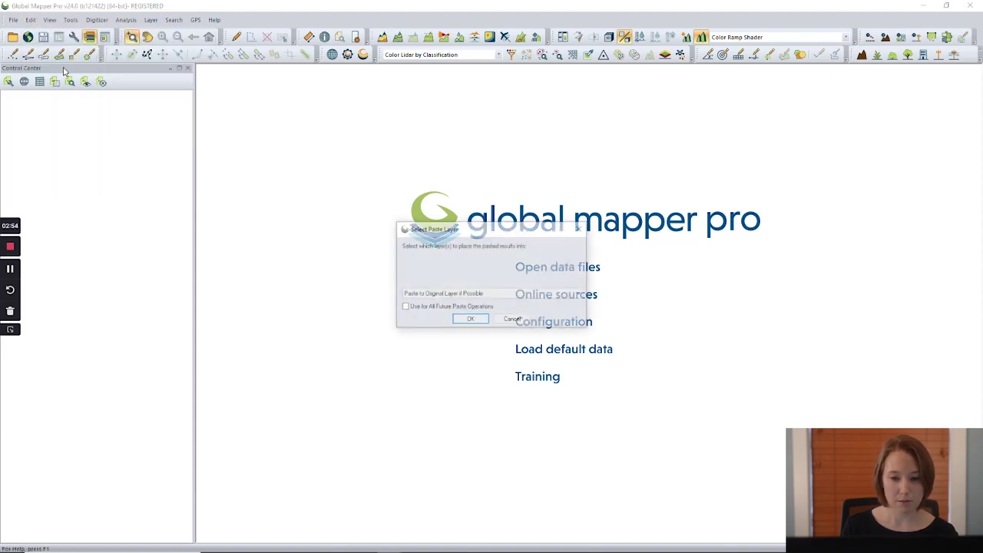
click(472, 320)
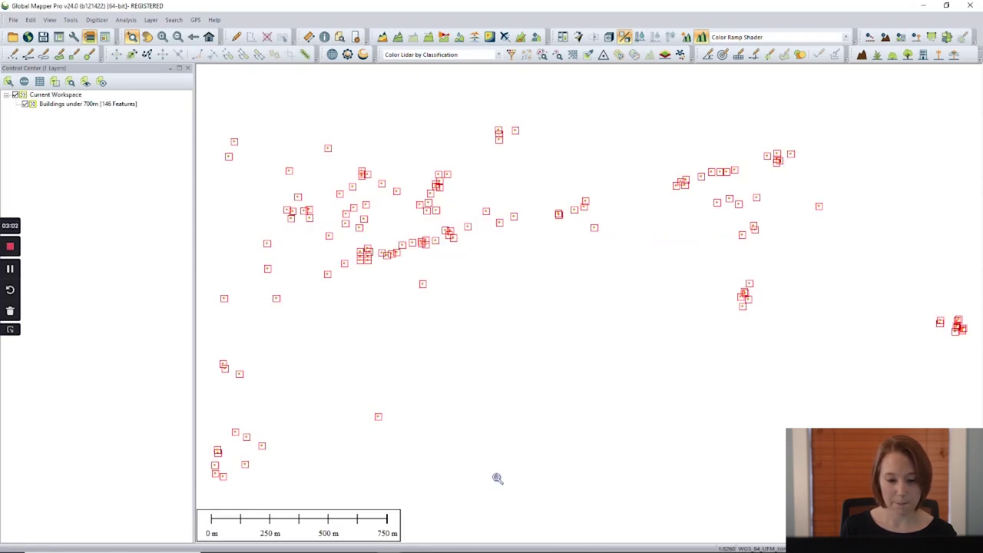
click(401, 547)
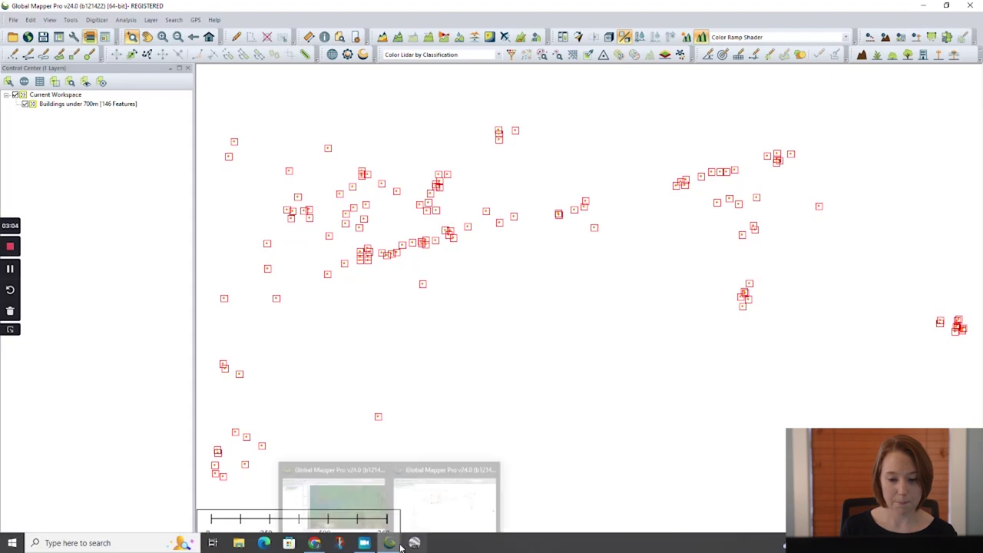
click(357, 511)
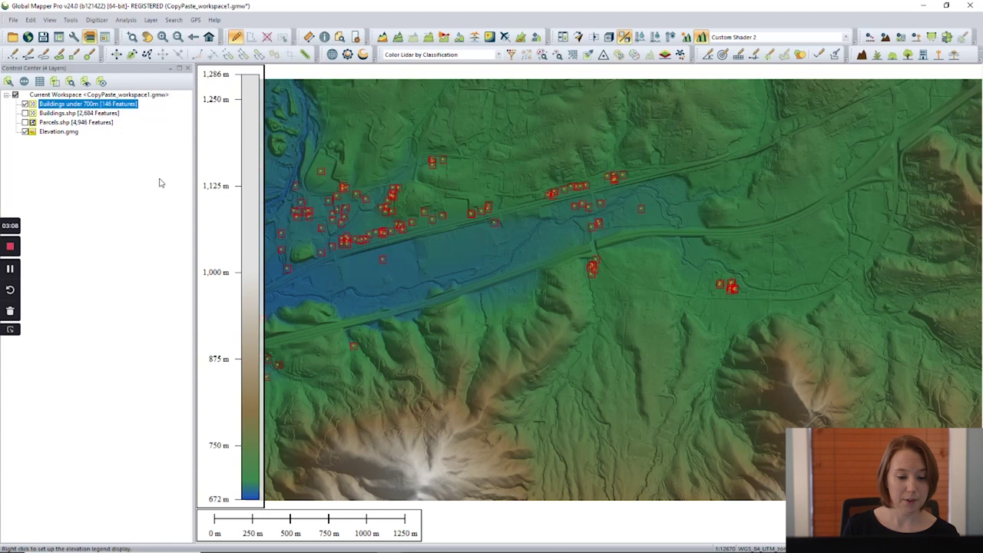
Step: Show Parcels.shp and hide the Buildings under 700m and Elevation.gmg layers
click(26, 122)
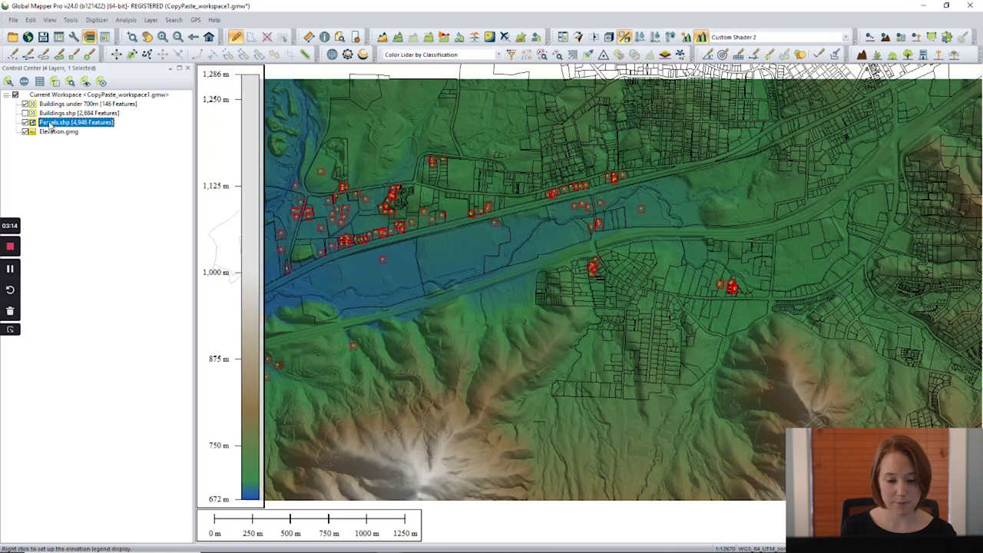
click(26, 104)
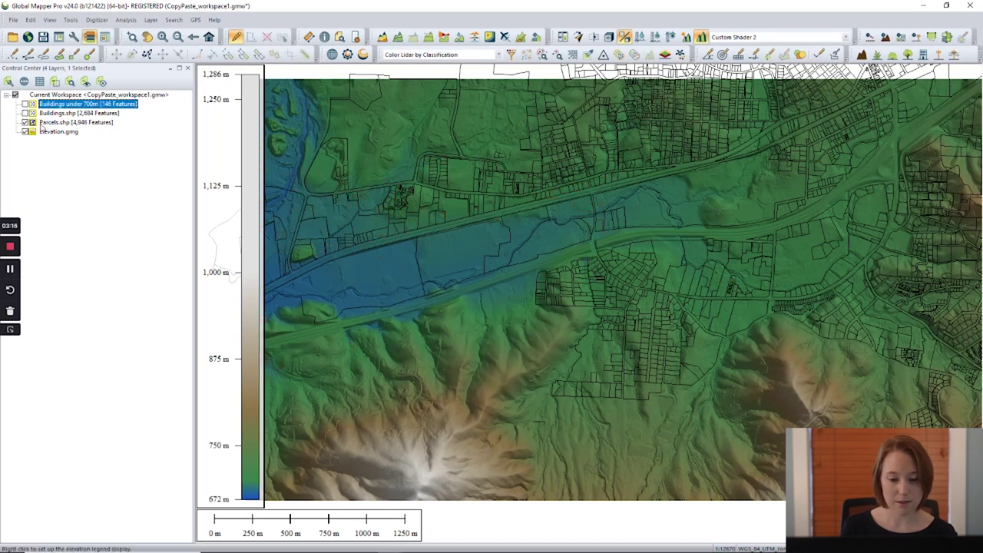
click(26, 133)
Step: Select and copy all 4,946 Parcels.shp features, then switch to the second workspace
click(48, 125)
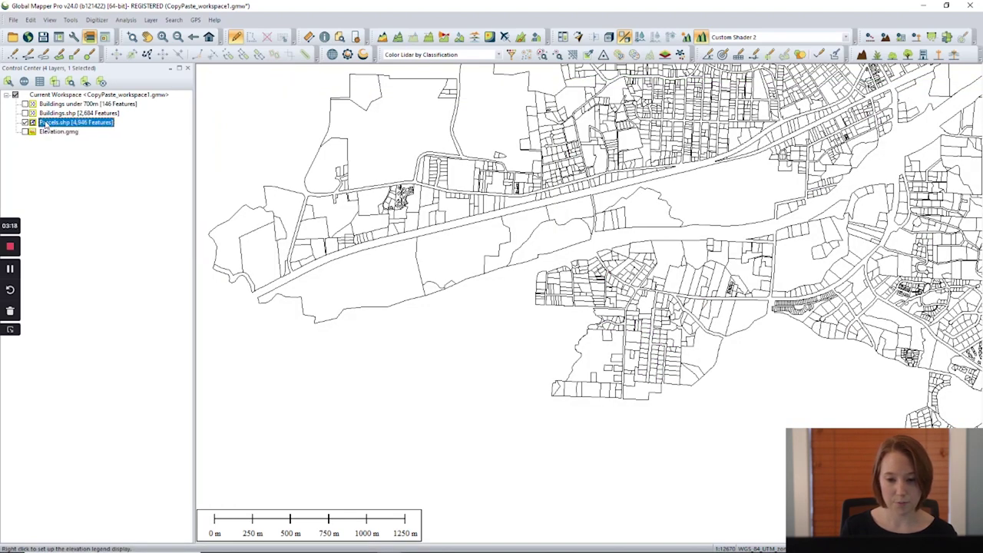
click(55, 81)
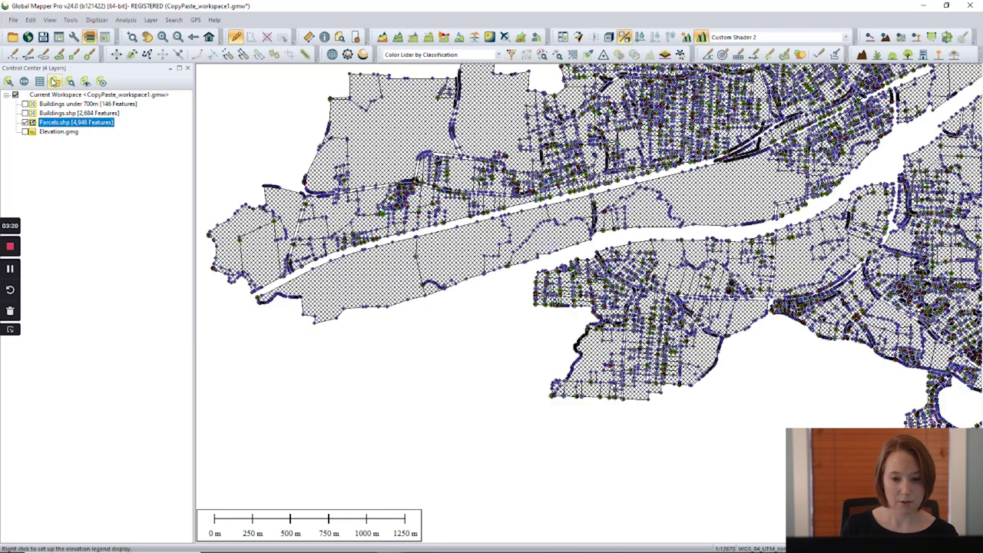
click(55, 82)
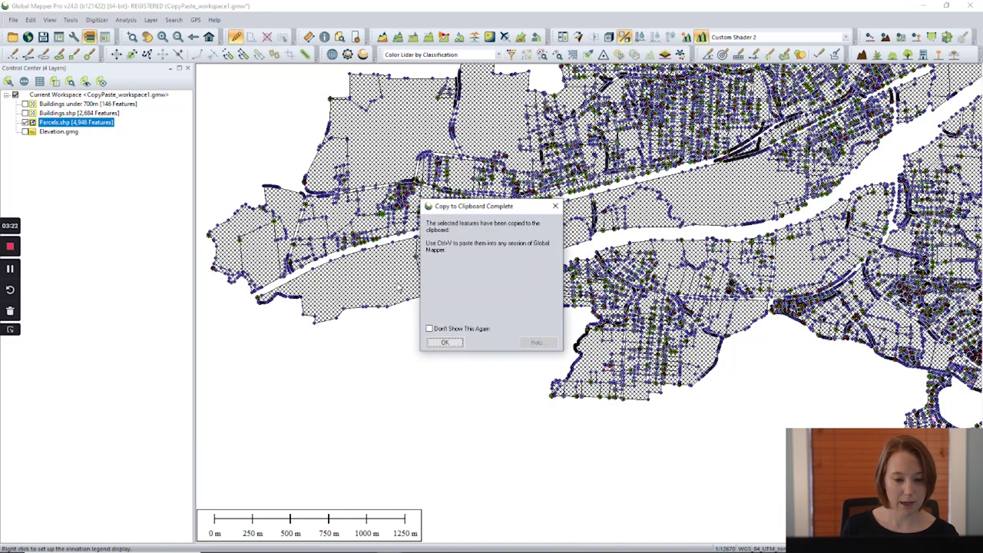
click(443, 342)
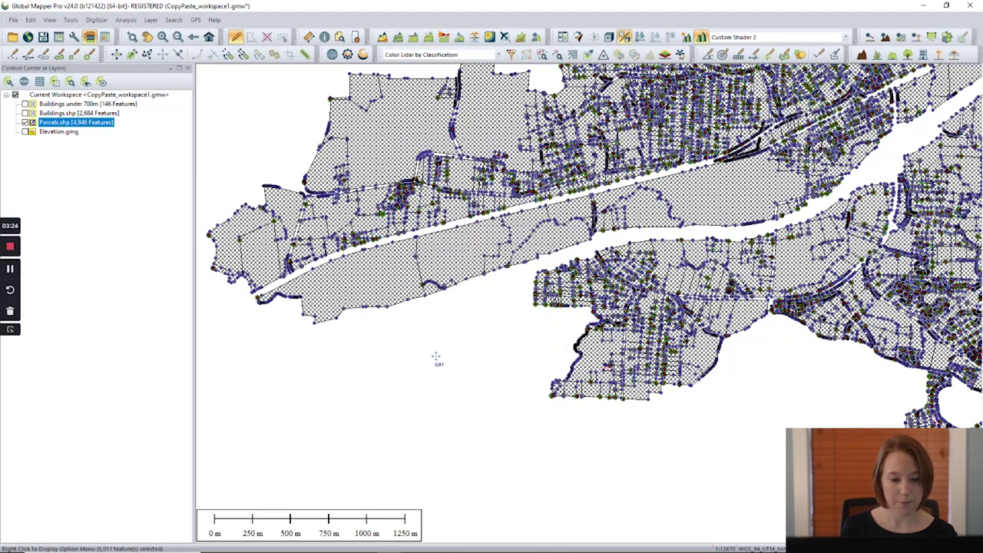
mouse_move(393, 544)
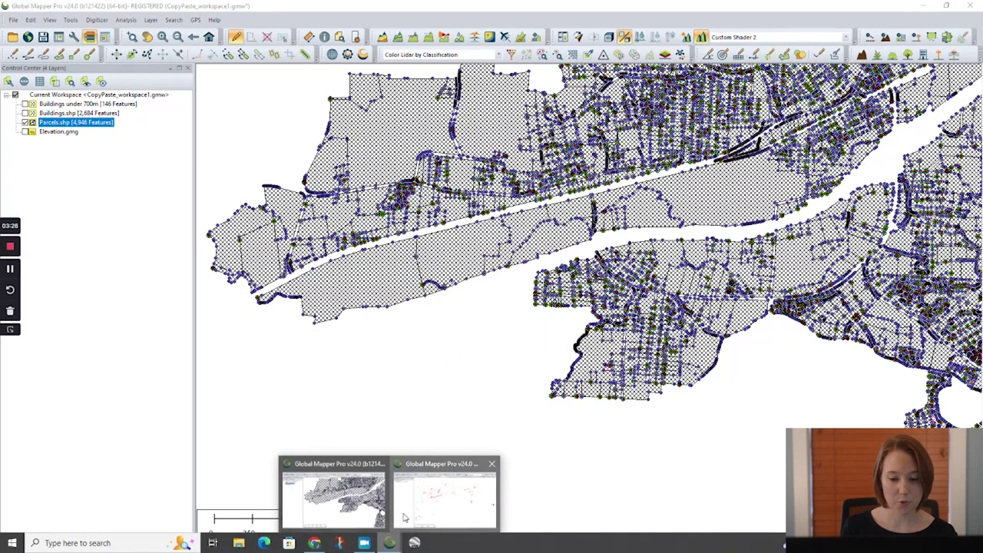
click(444, 503)
Step: Paste the parcels into their original layer with Ctrl+V and clear the selection
key(ctrl+v)
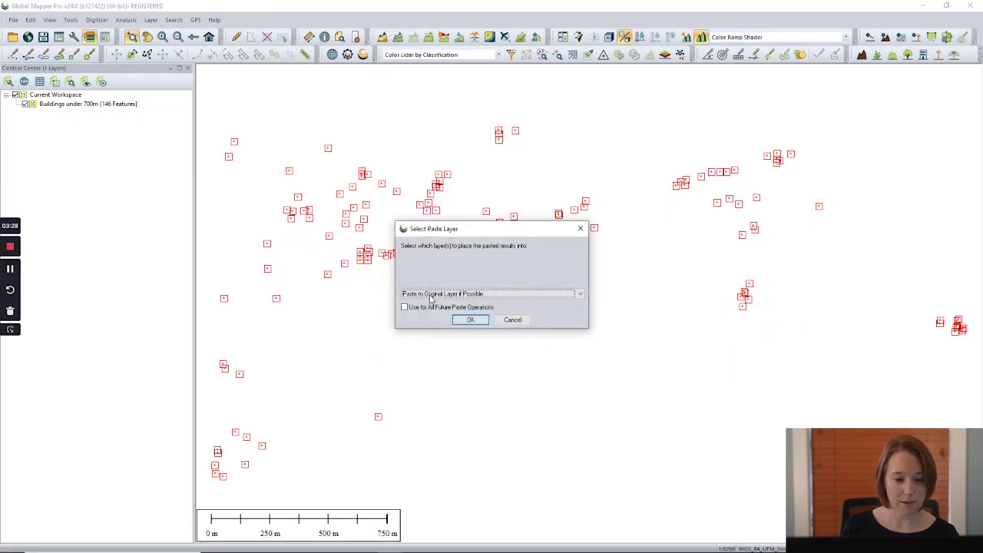
click(470, 320)
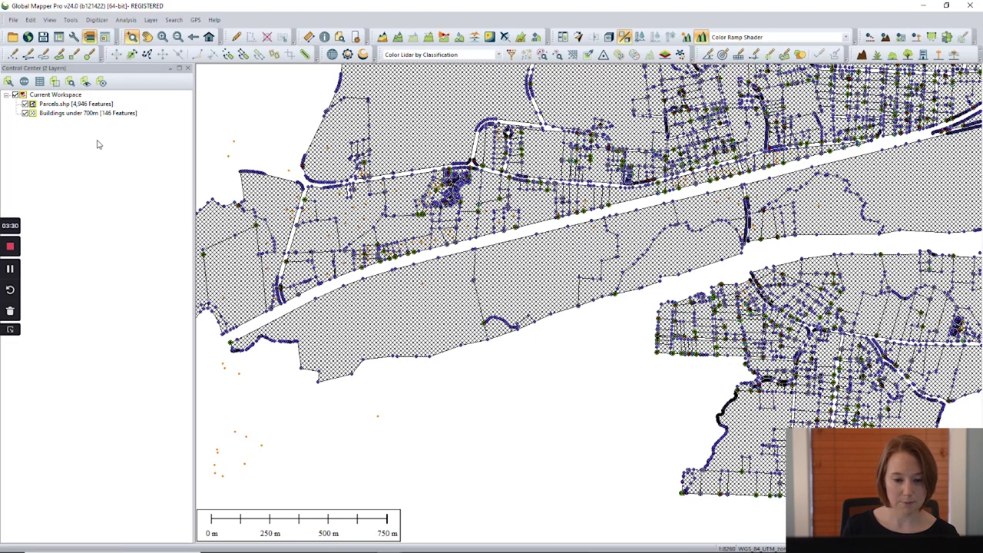
click(236, 38)
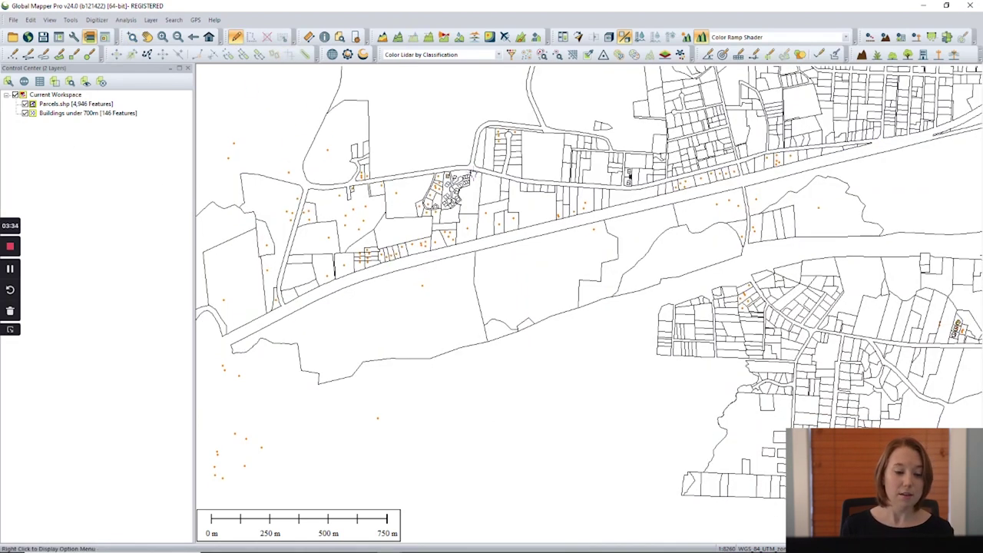
key(Up)
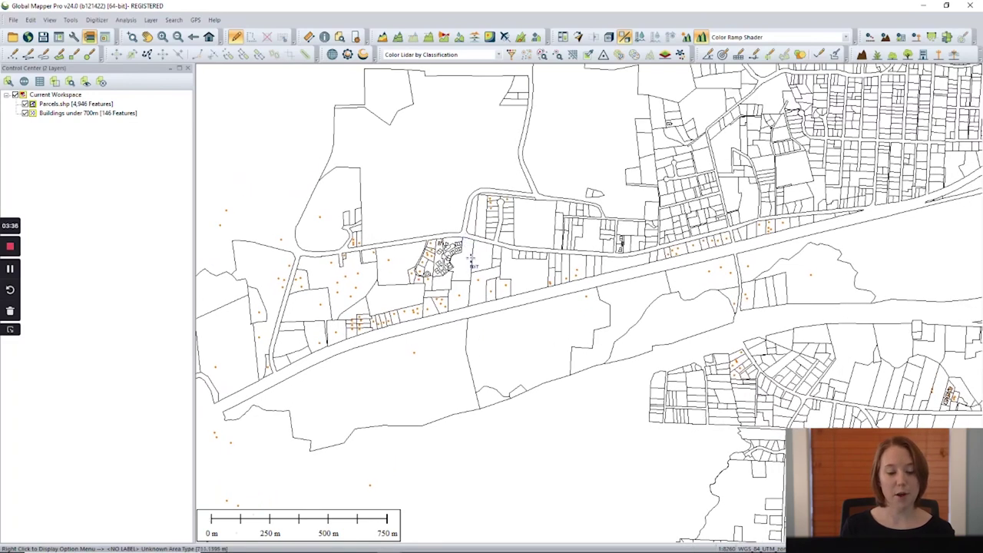